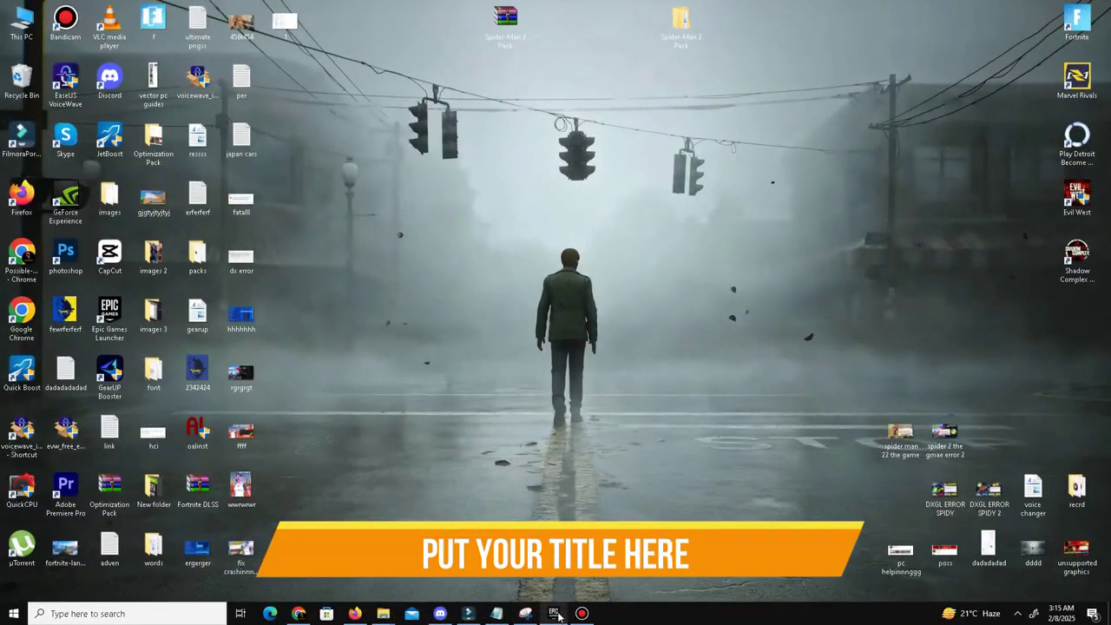
- Open Fortnite's Manage settings from the Epic Games Launcher library and reopen its options menu
left_click(555, 614)
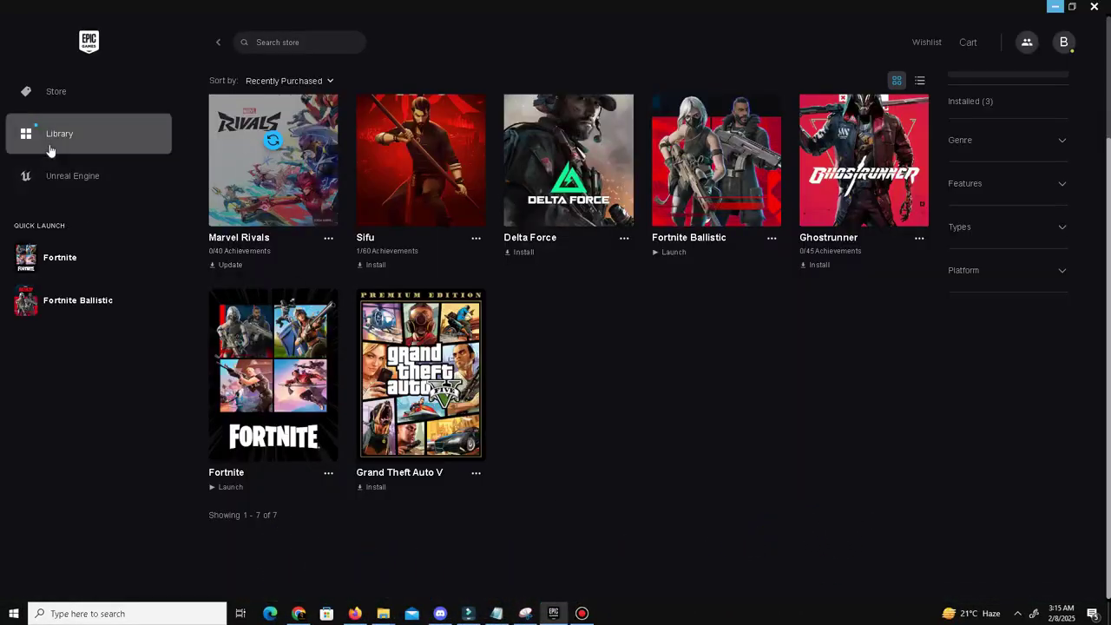
left_click(328, 475)
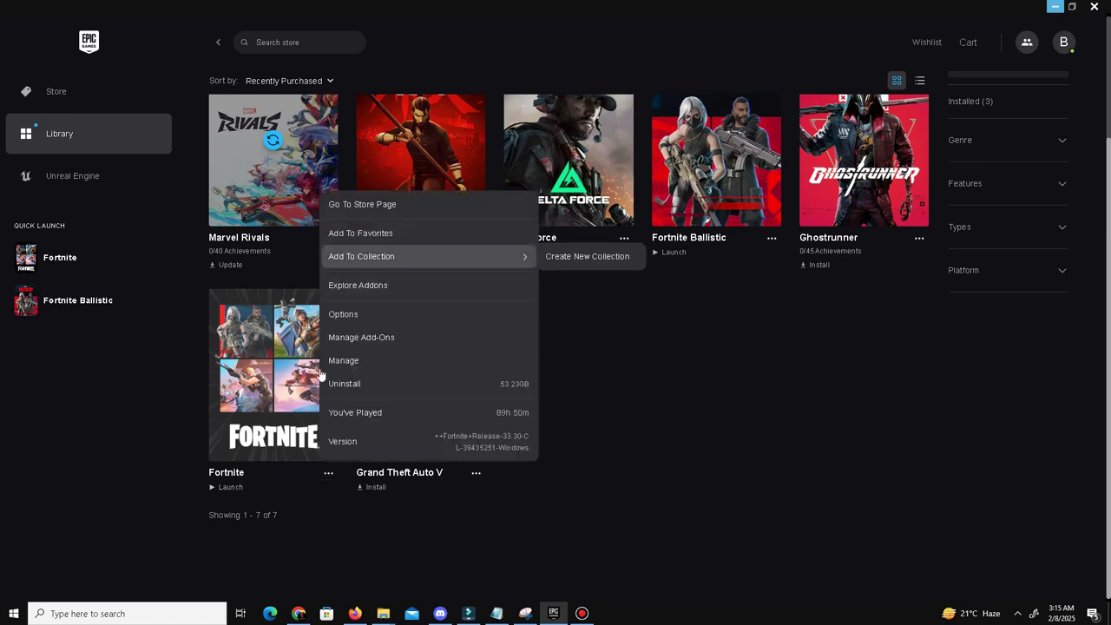
left_click(380, 368)
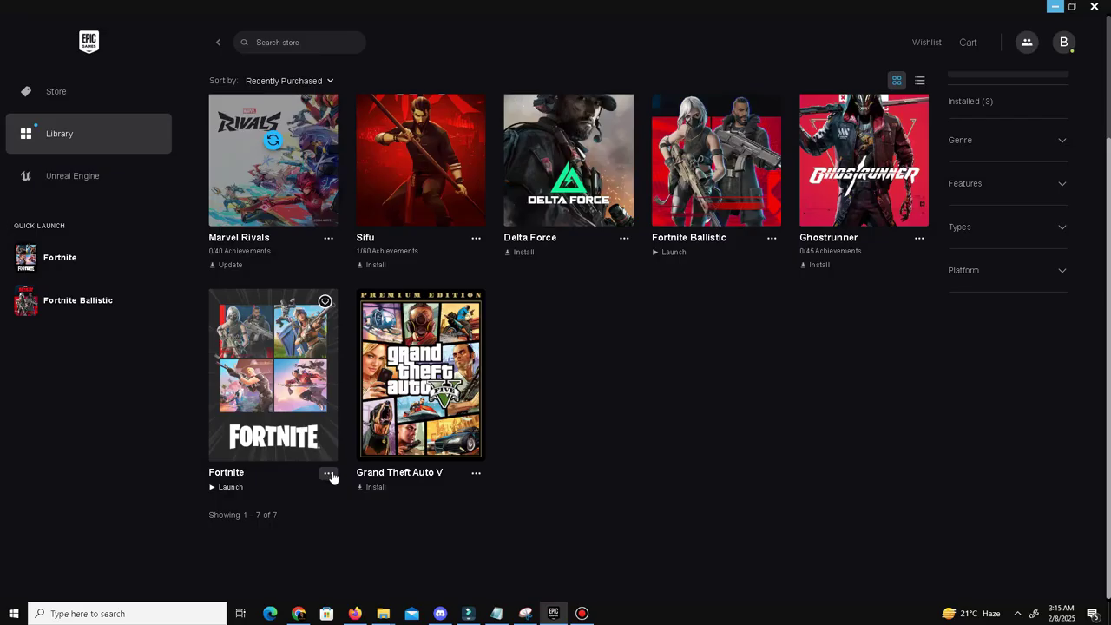
left_click(330, 475)
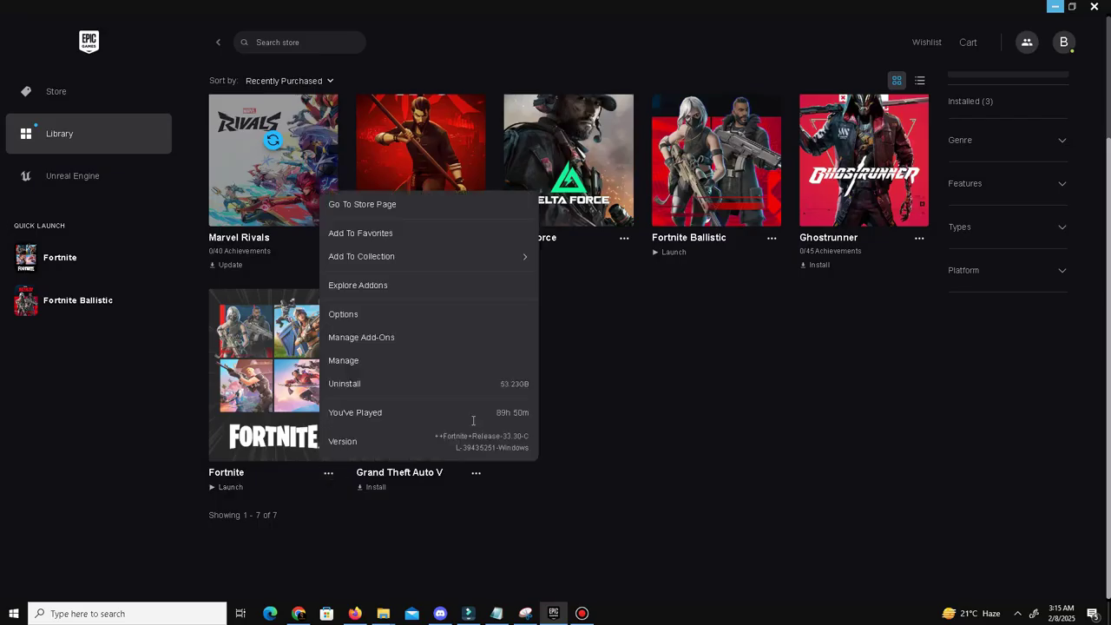
- Open Fortnite's installation folder and go to FortniteGame > Binaries > Win64
left_click(384, 369)
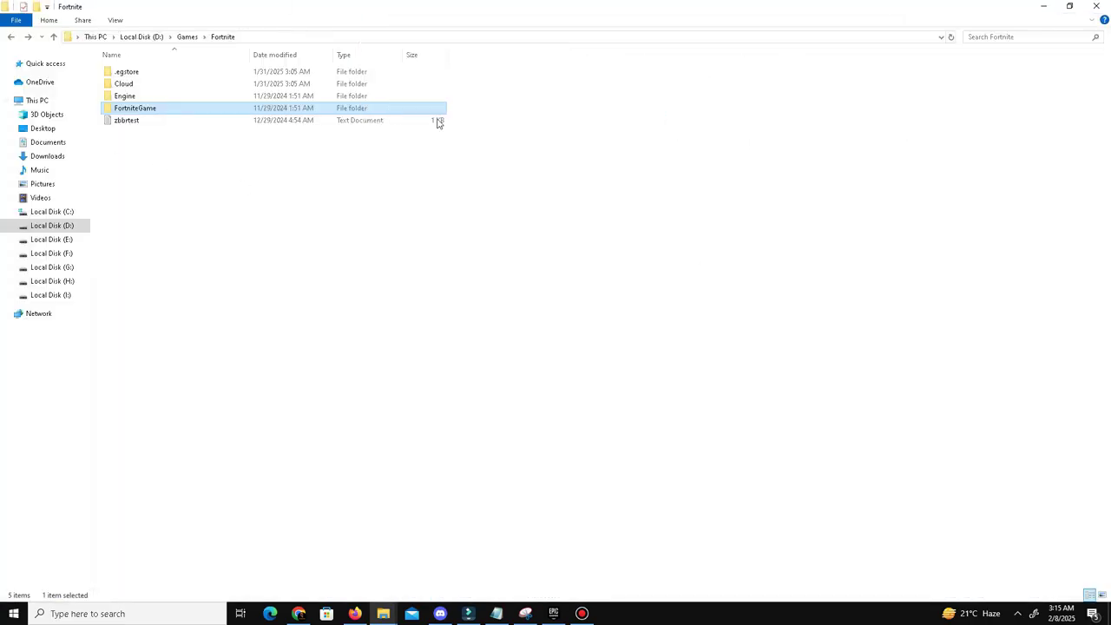
double_click(132, 108)
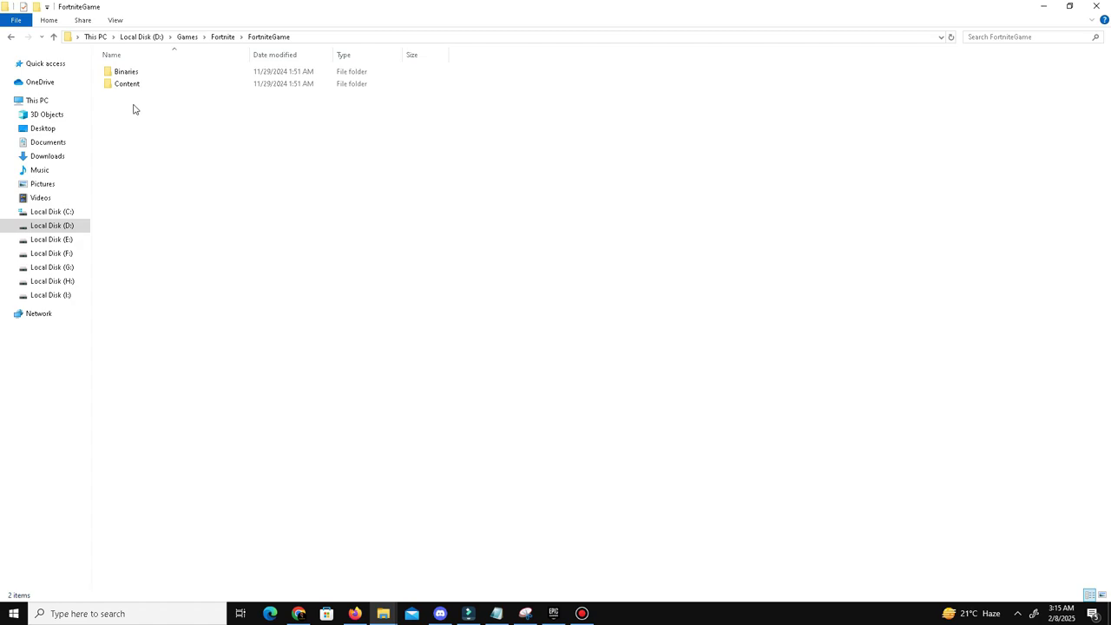
double_click(137, 76)
double_click(130, 87)
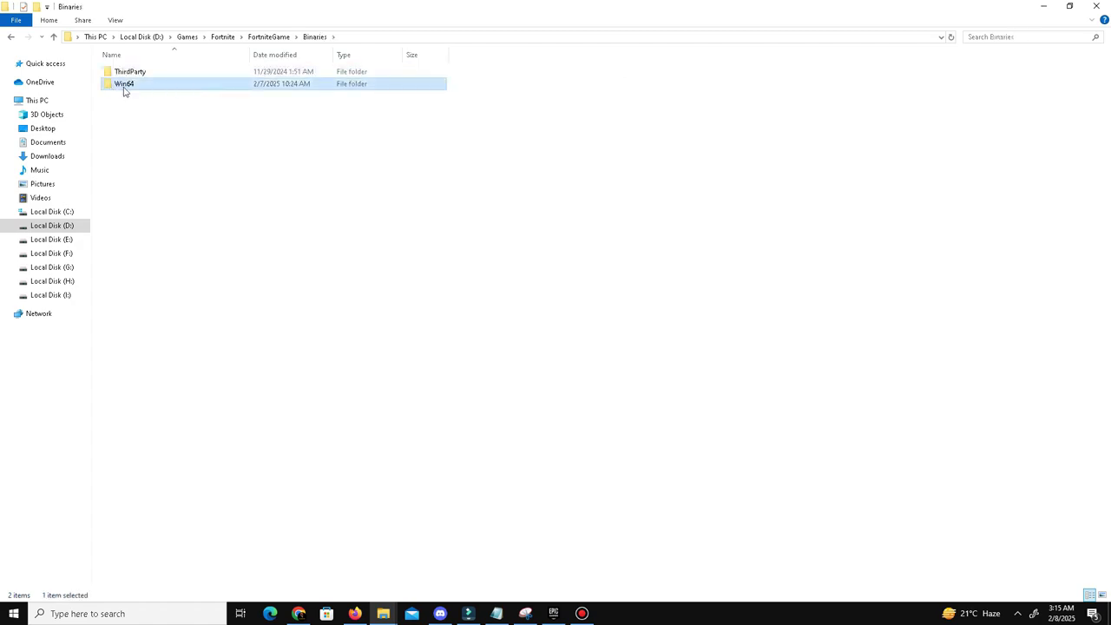
- Open the Properties of FortniteClient-Win64-Shipping
scroll(549, 317, "down", 10)
scroll(543, 308, "down", 1)
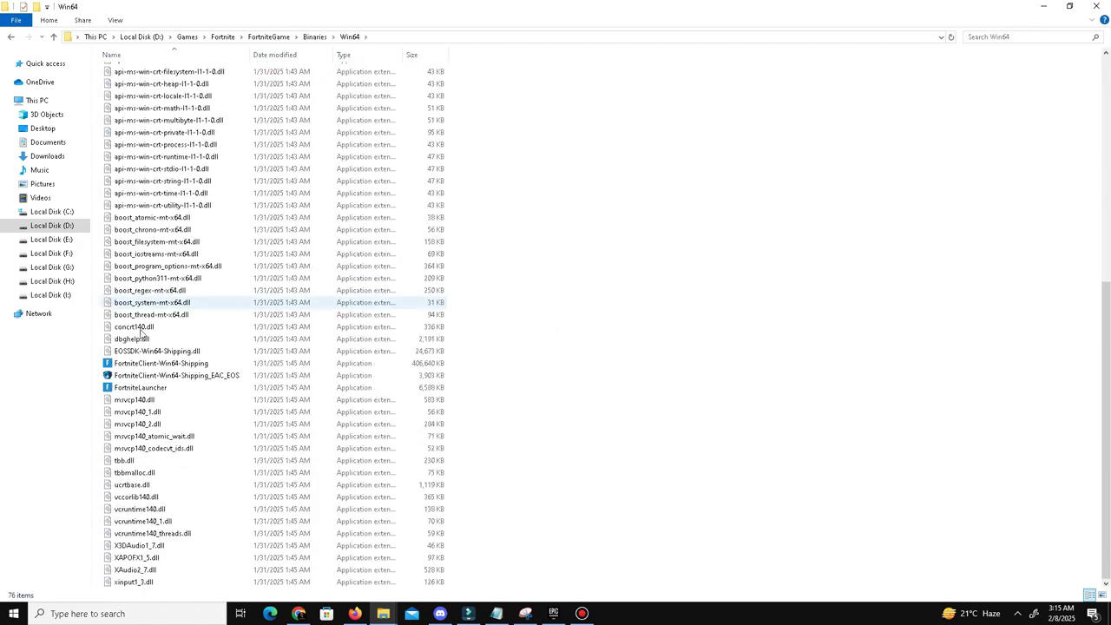
left_click(209, 364)
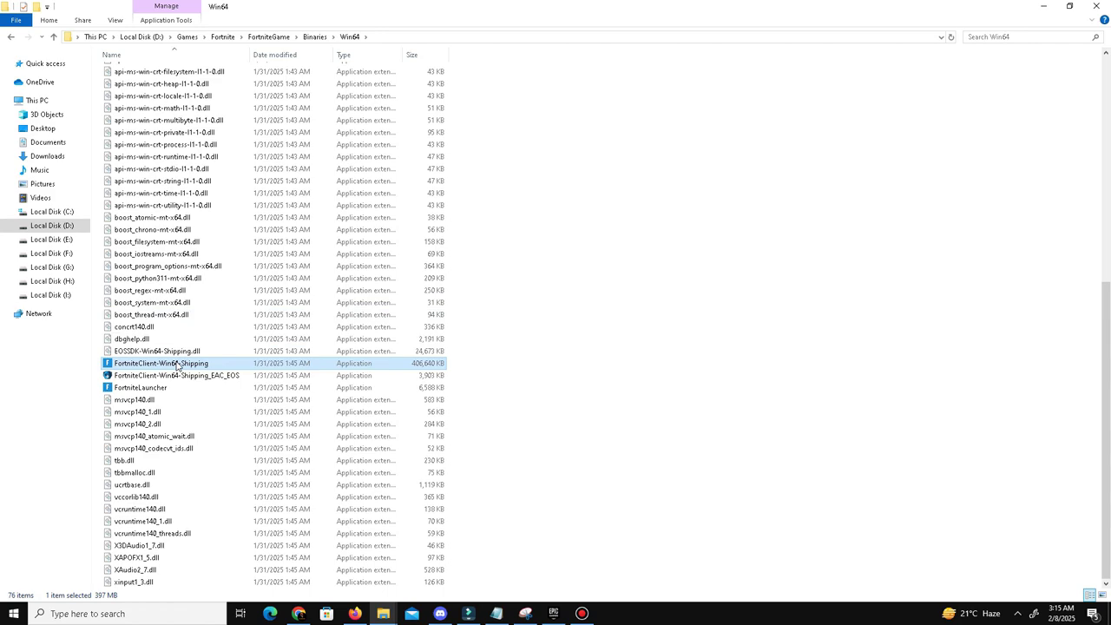
right_click(176, 363)
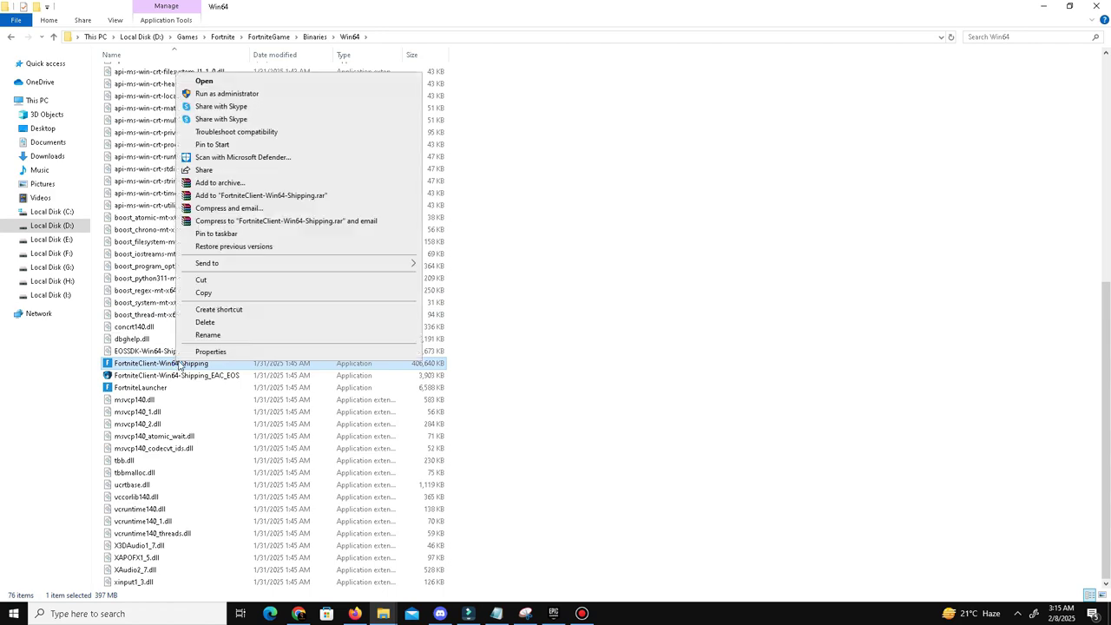
left_click(249, 352)
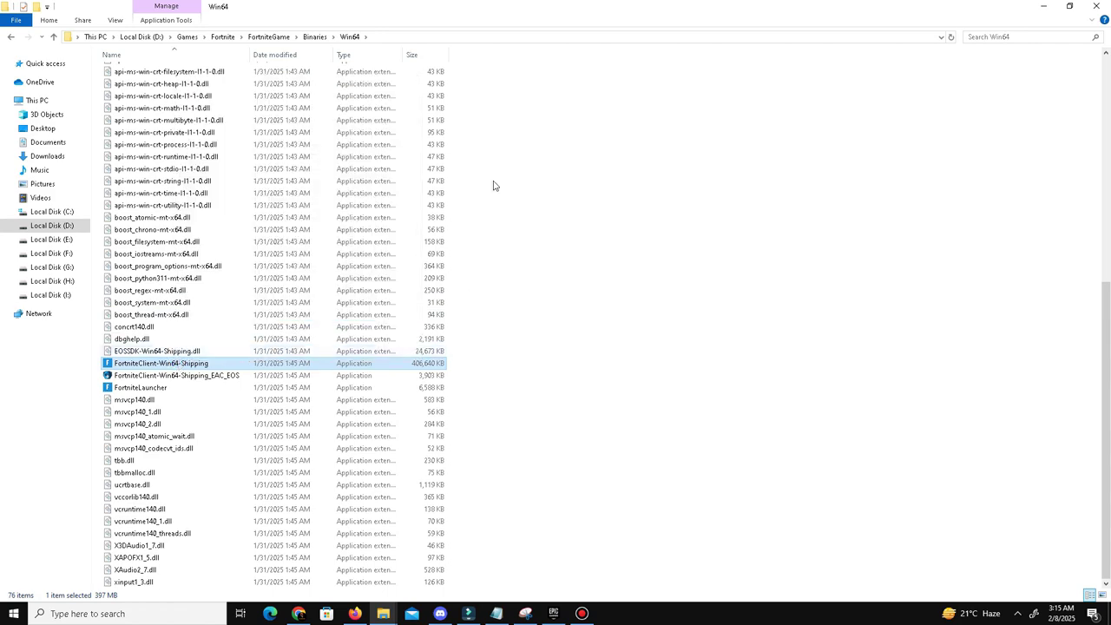
- Enable Windows 8 compatibility mode for FortniteClient-Win64-Shipping and apply it
left_click(513, 150)
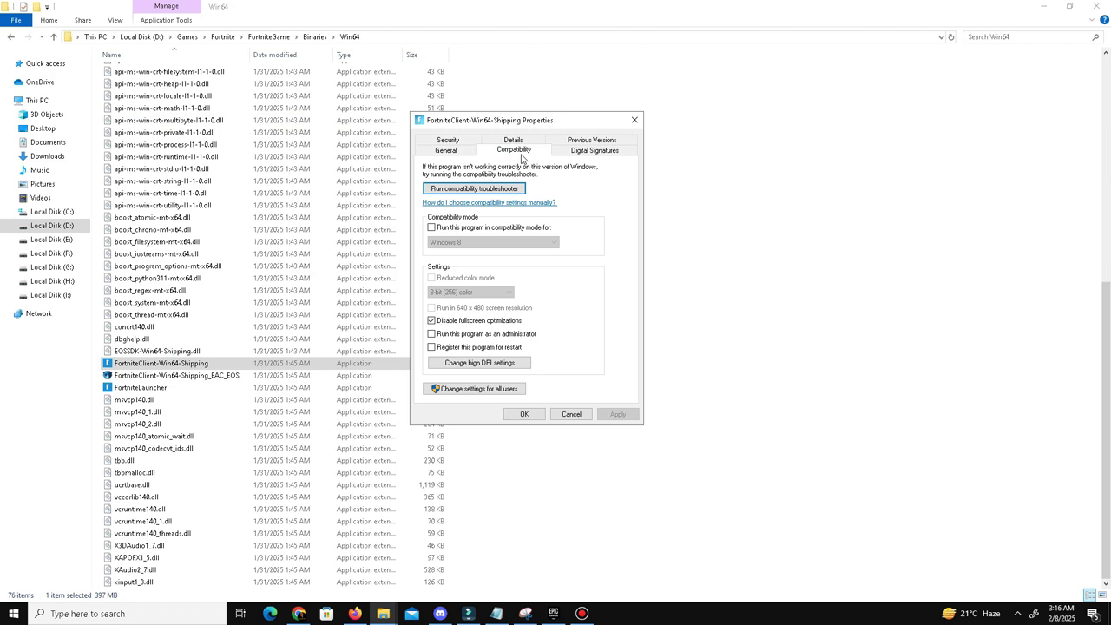
left_click(453, 227)
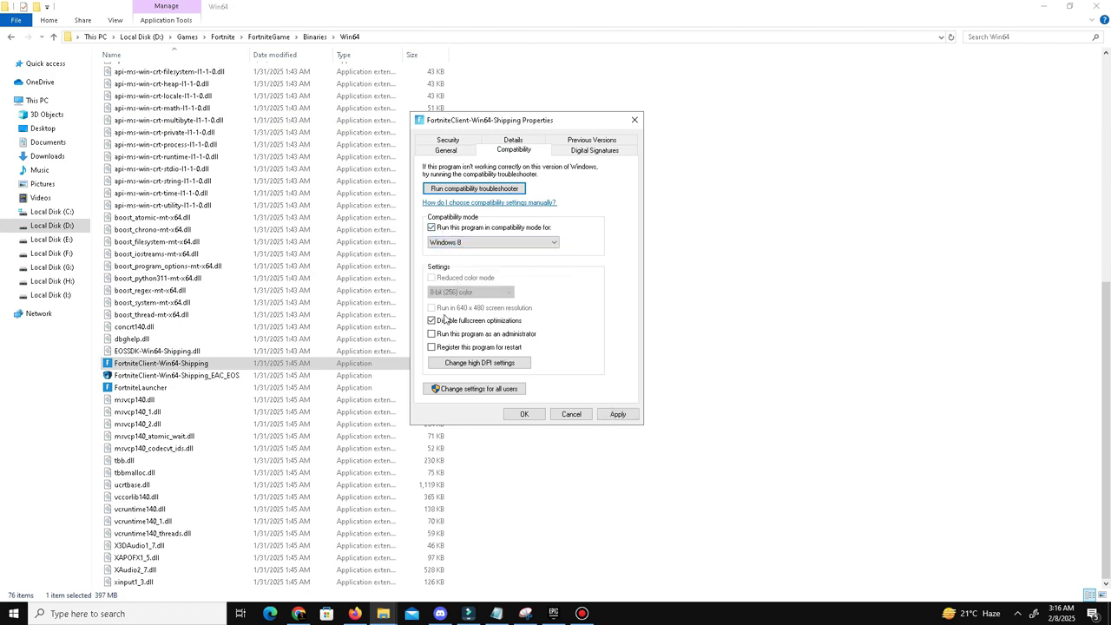
left_click(461, 284)
left_click(617, 414)
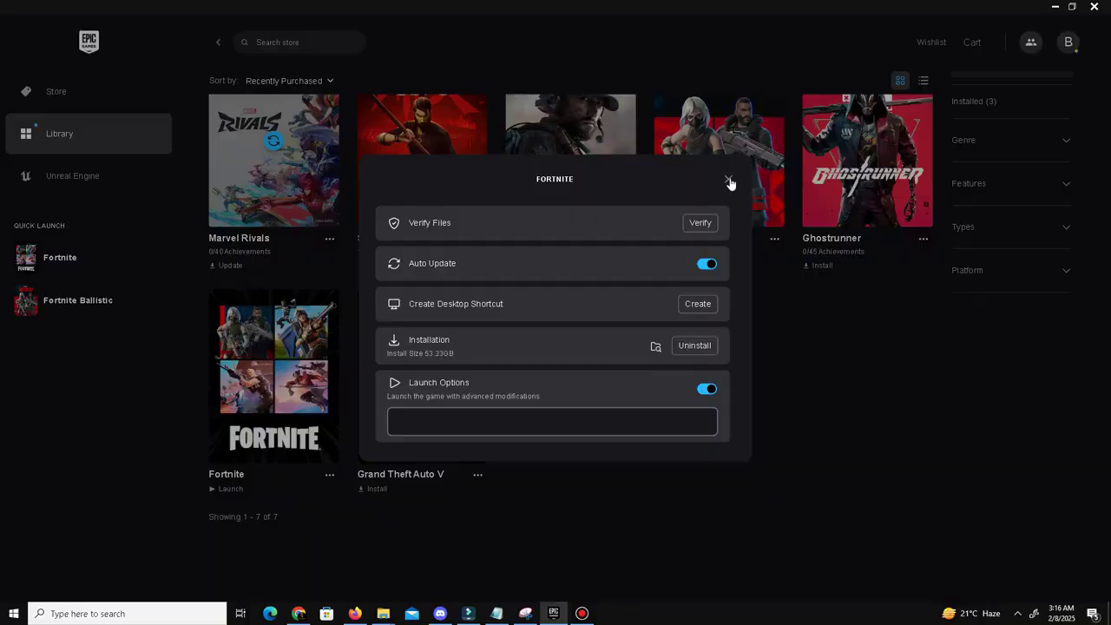
- Run EasyAntiCheat_EOS_Setup from the EasyAntiCheat folder to repair the service, then close it
left_click(729, 181)
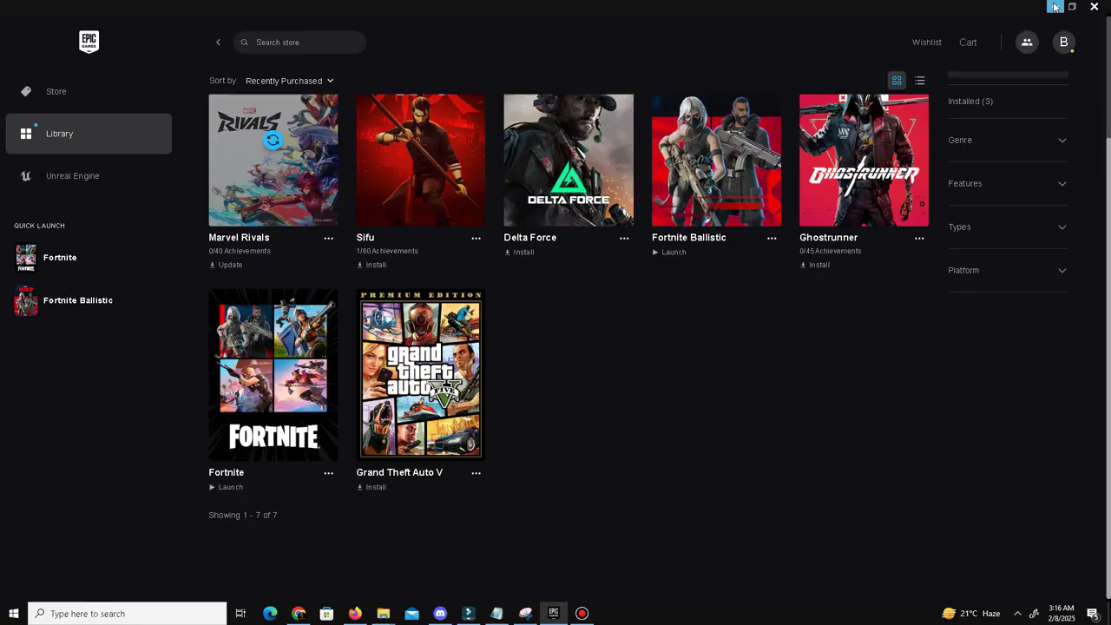
left_click(1054, 7)
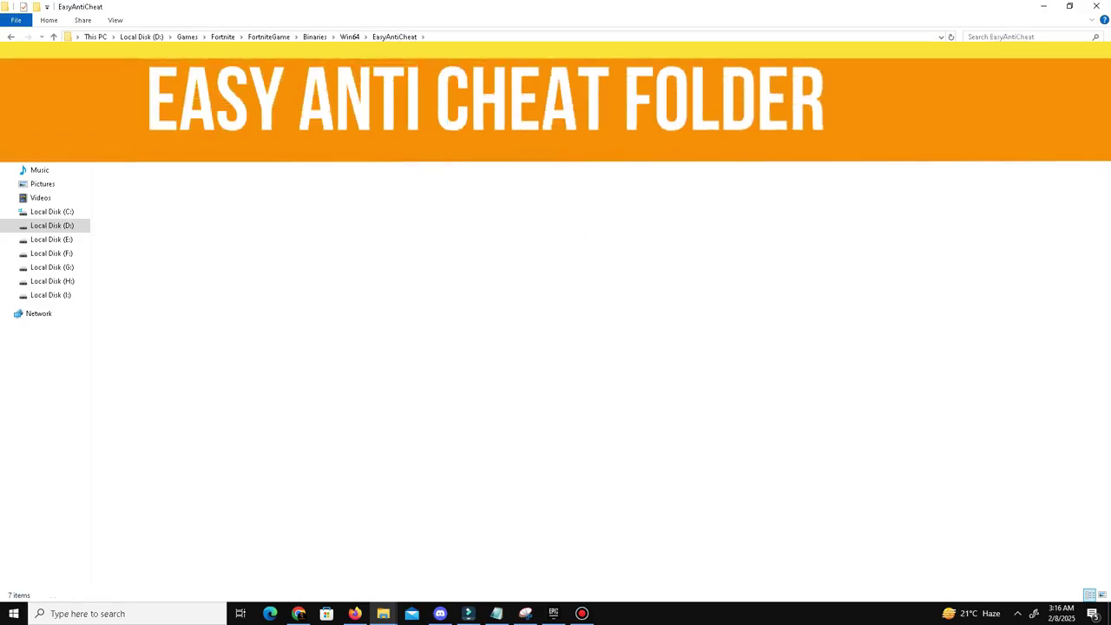
left_click(163, 120)
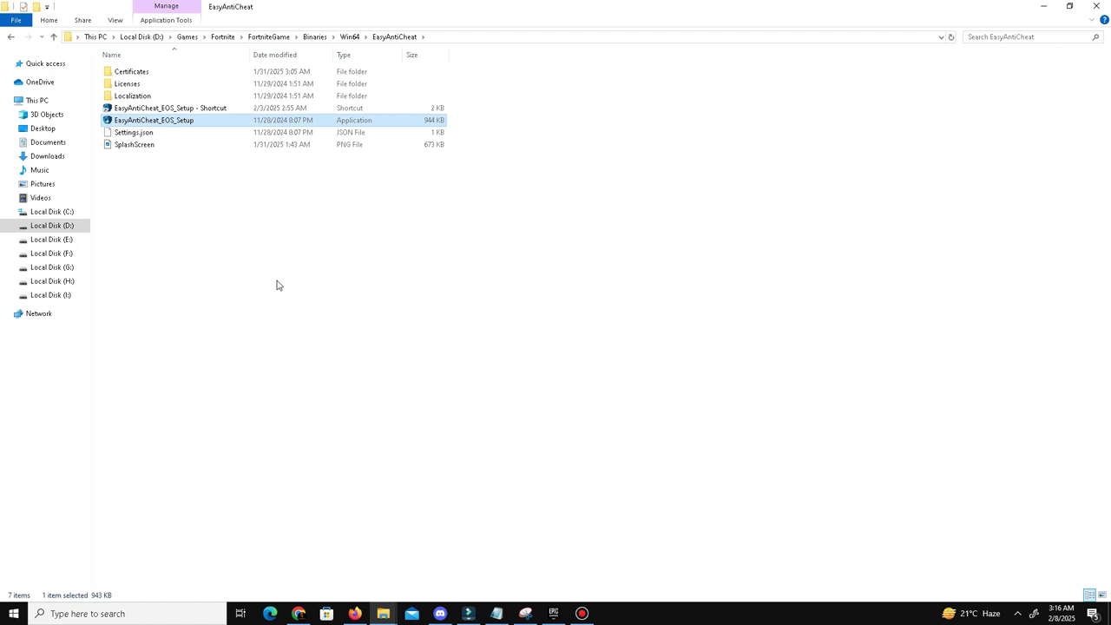
right_click(163, 120)
left_click(230, 401)
left_click_drag(296, 128, 537, 148)
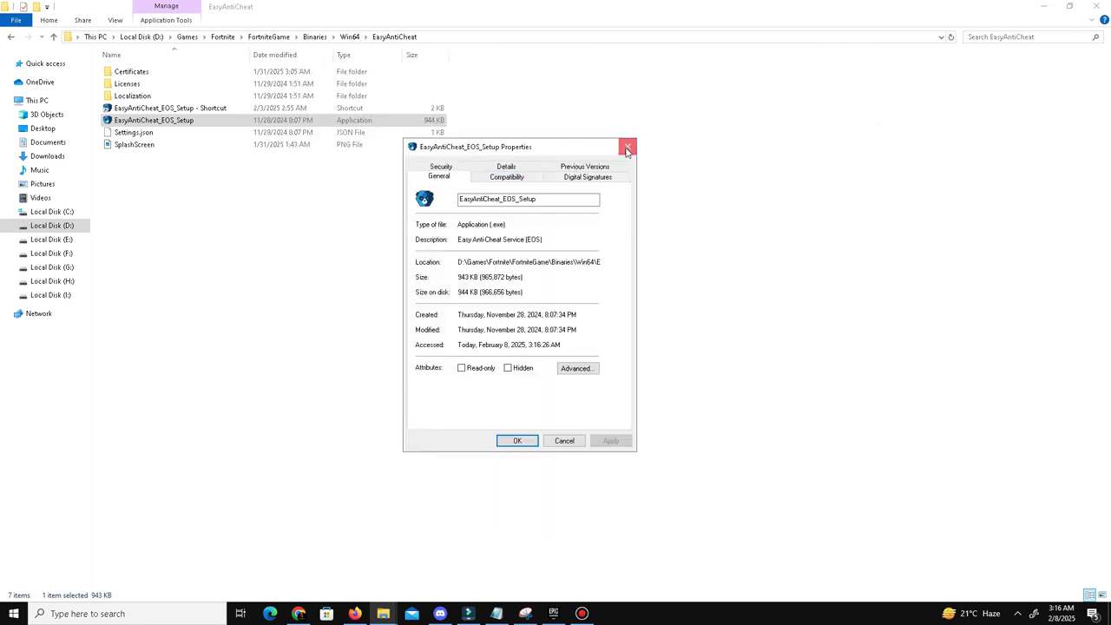
left_click(625, 144)
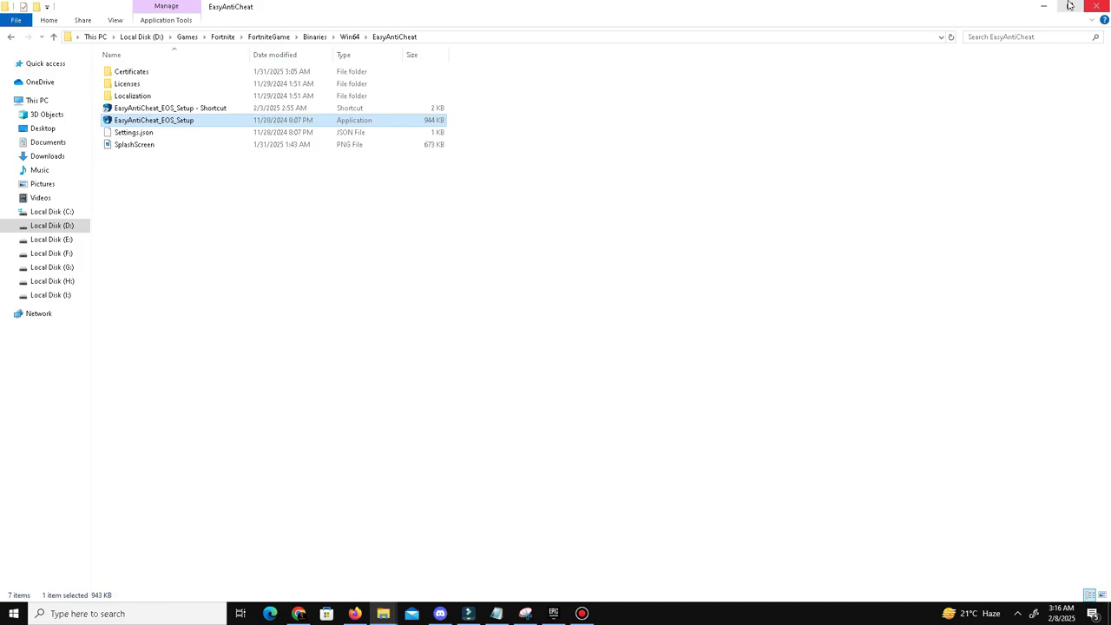
- Show the desktop and open the local app data folder through Run
left_click(1050, 6)
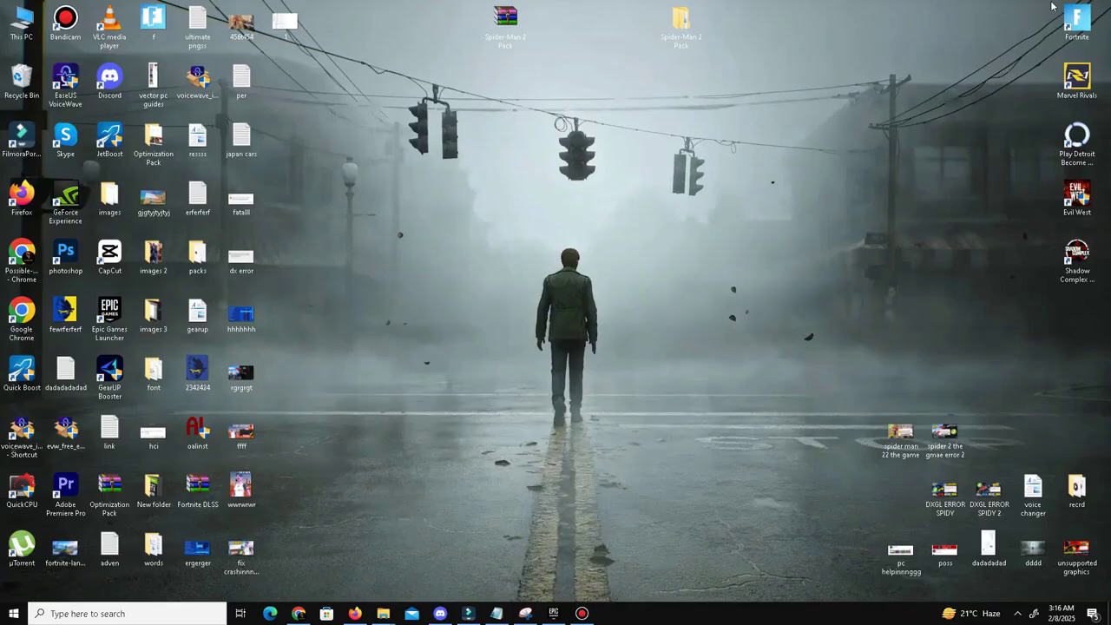
key("super+r")
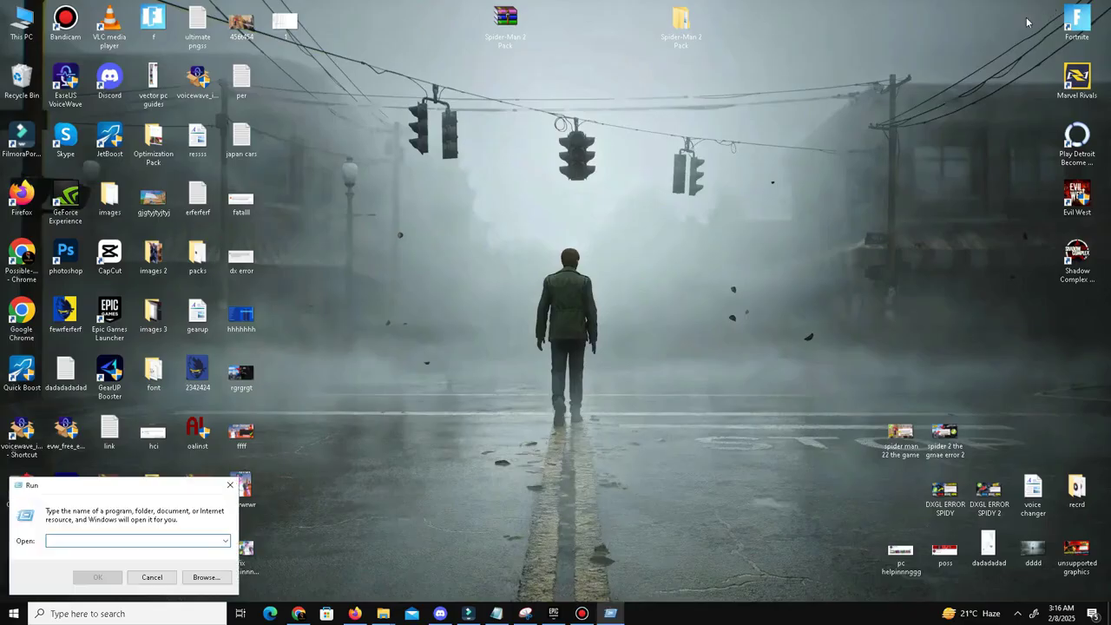
type("%localappdata%")
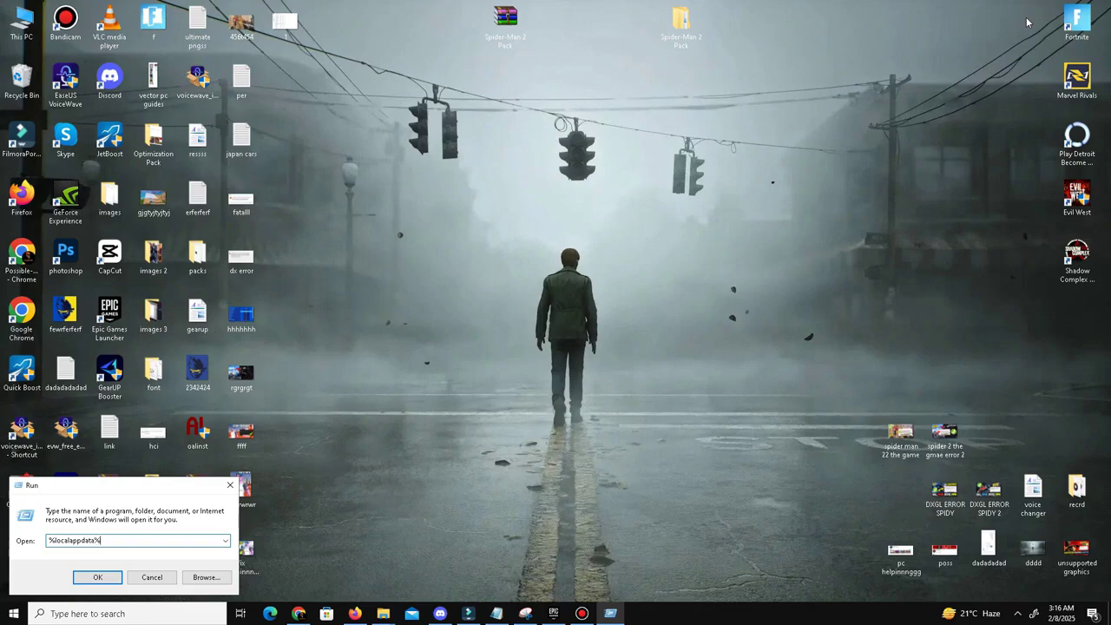
key("Return")
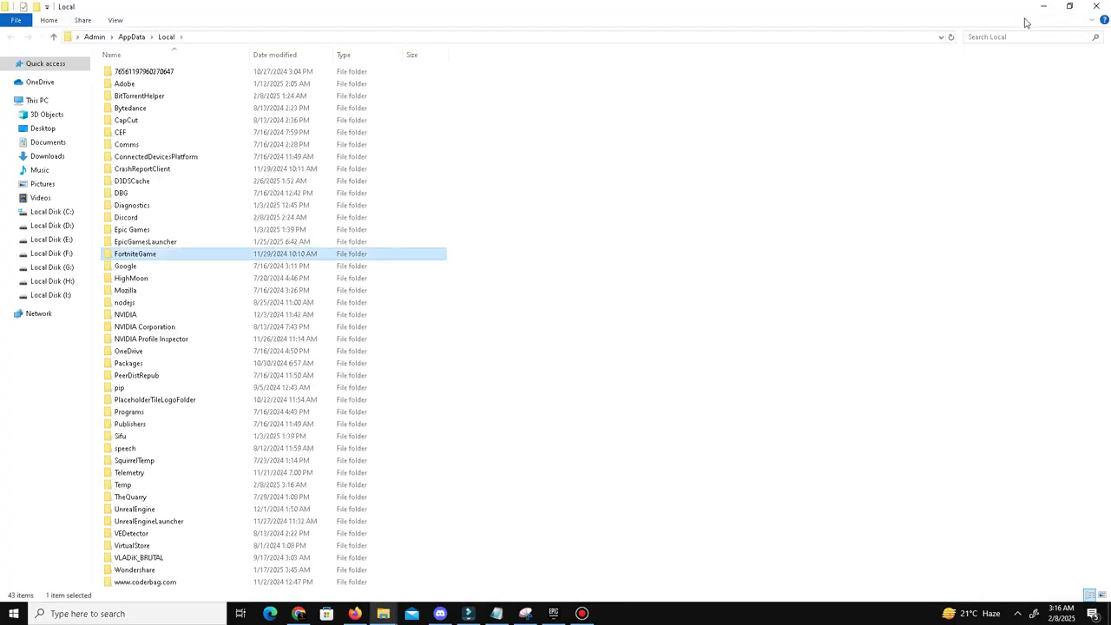
- Browse FortniteGame > Saved > Config > WindowsClient, inspect GameUserSettings, then close Explorer
double_click(137, 254)
double_click(130, 72)
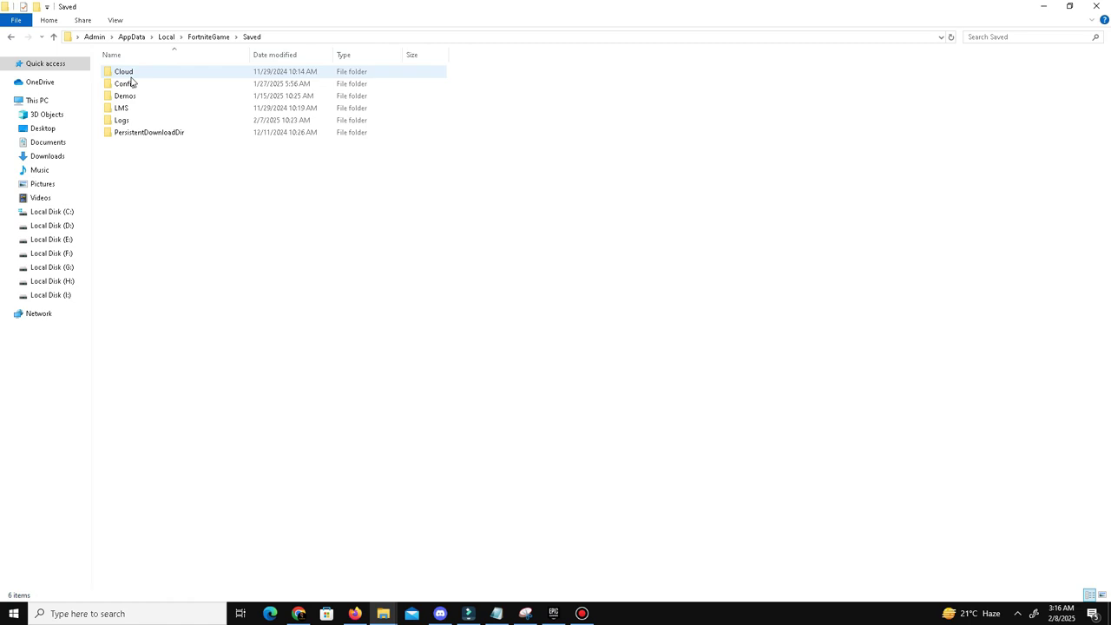
double_click(121, 84)
left_click_drag(152, 178, 141, 65)
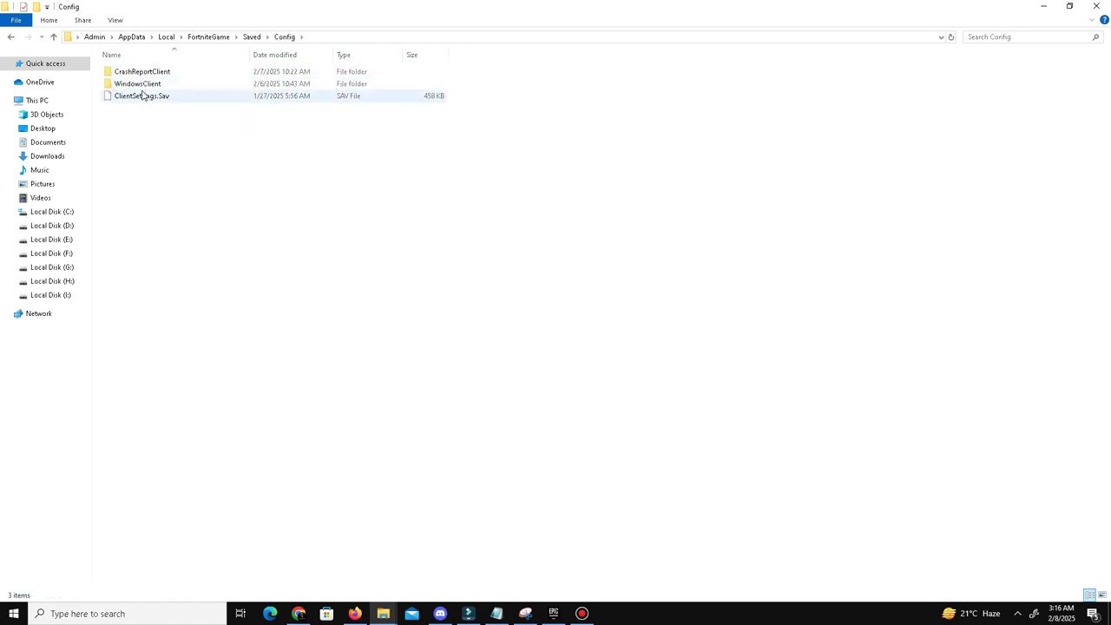
double_click(141, 84)
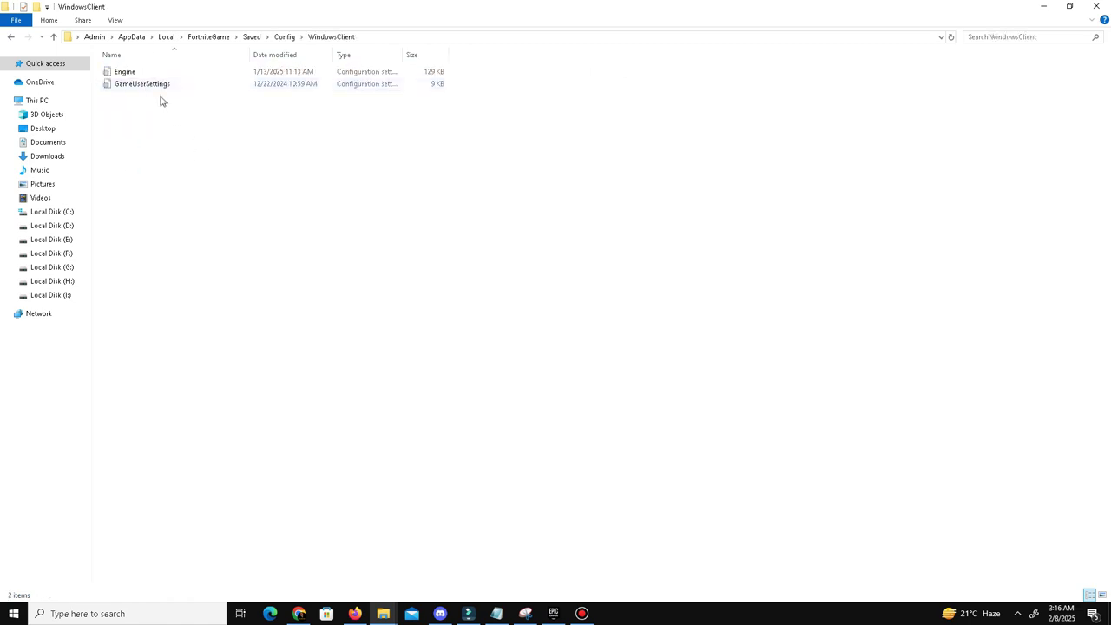
left_click(153, 84)
right_click(152, 84)
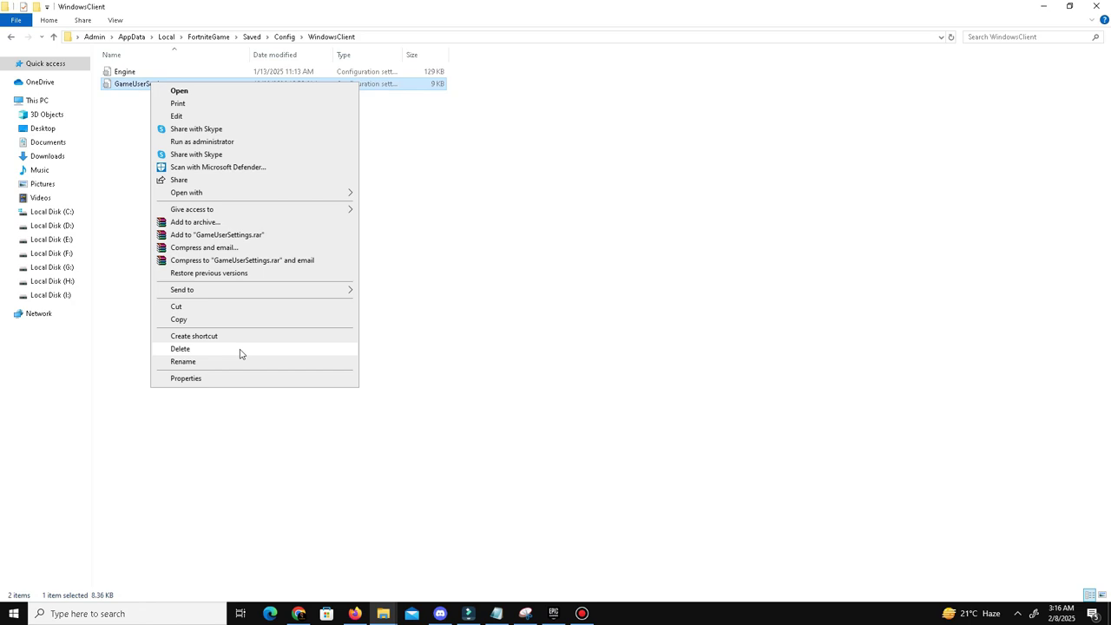
left_click(543, 347)
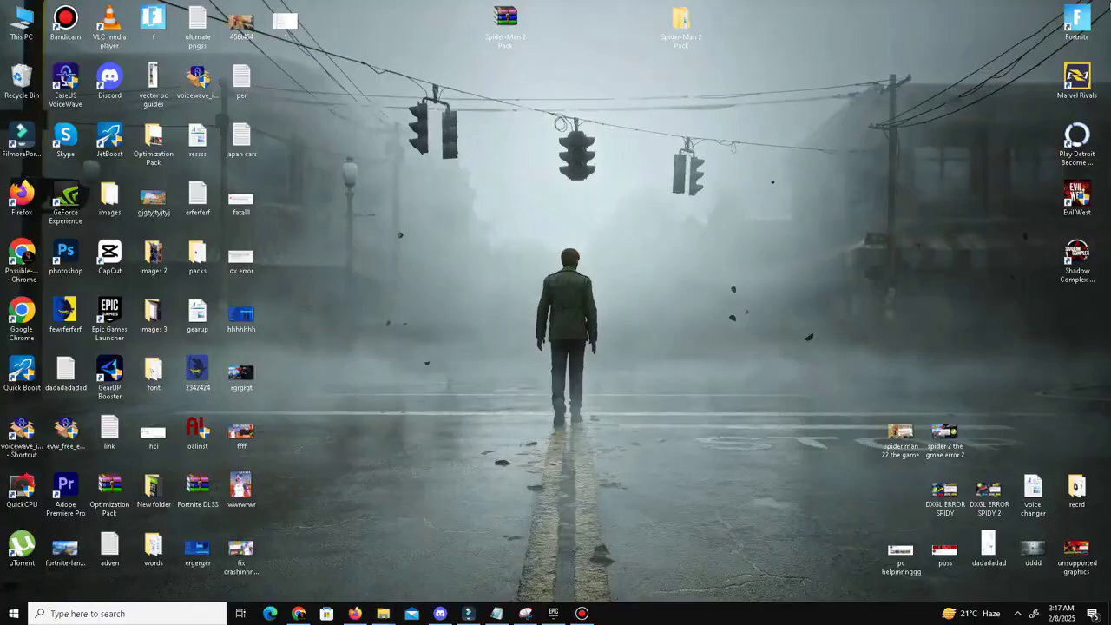
left_click(1095, 6)
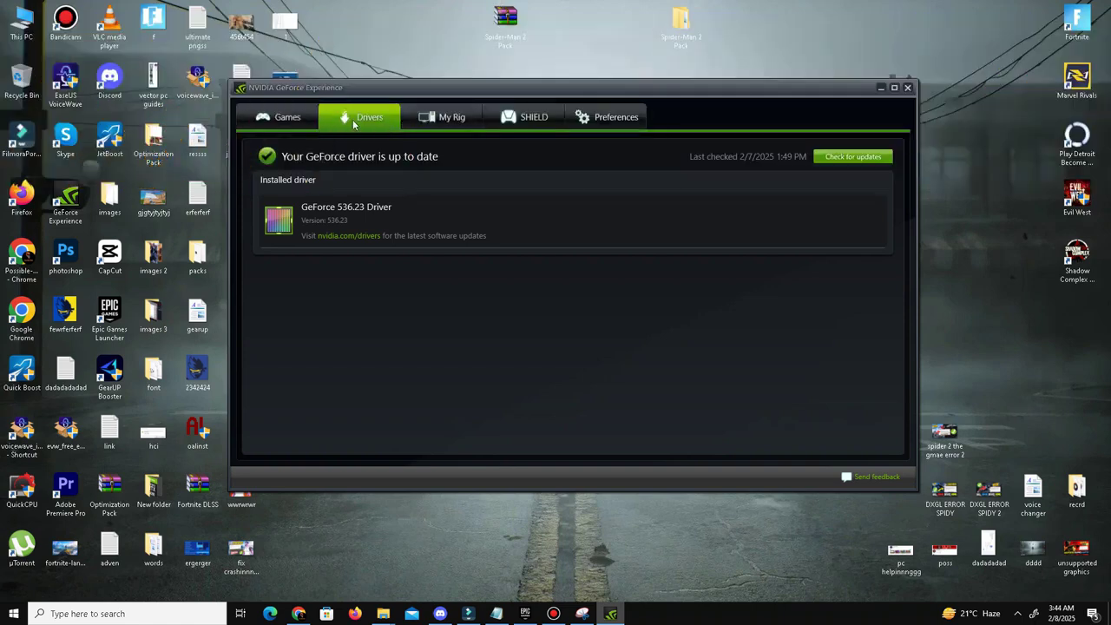
- Check for driver updates, confirm 536.23 is current, and close GeForce Experience
left_click(854, 159)
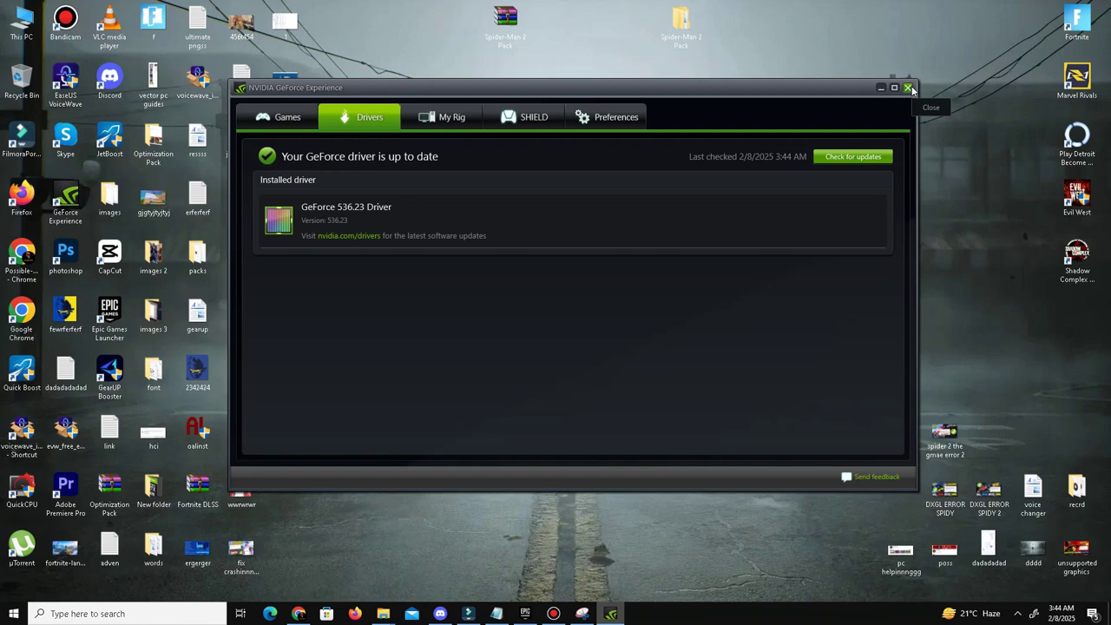
left_click(908, 87)
left_click(1016, 613)
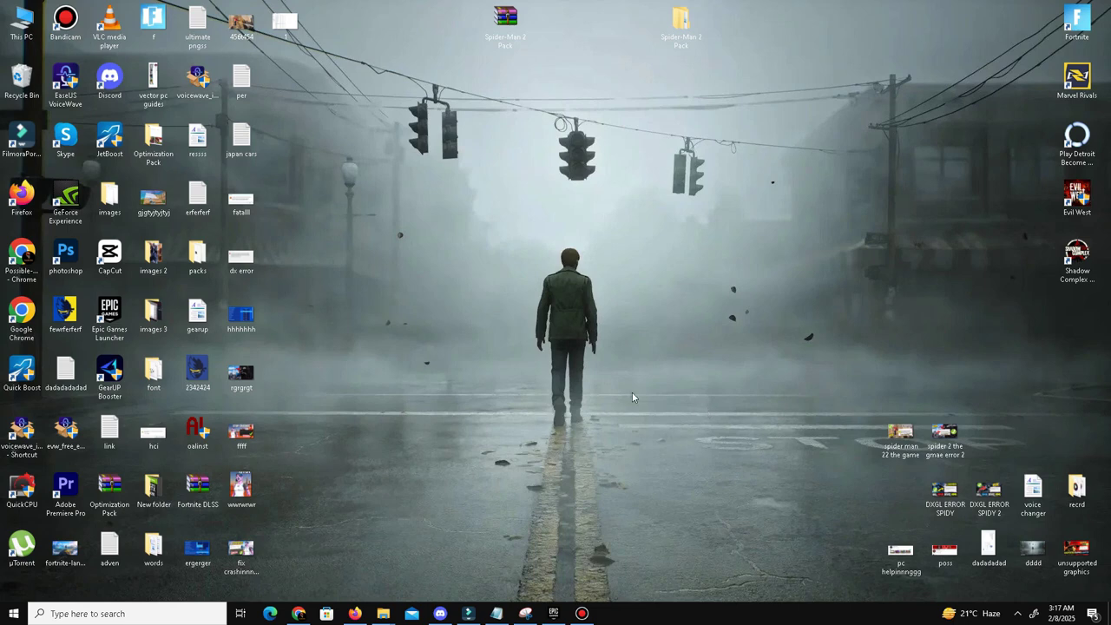
- Open the Windows Temp folder through the Run prompt
key("super+r")
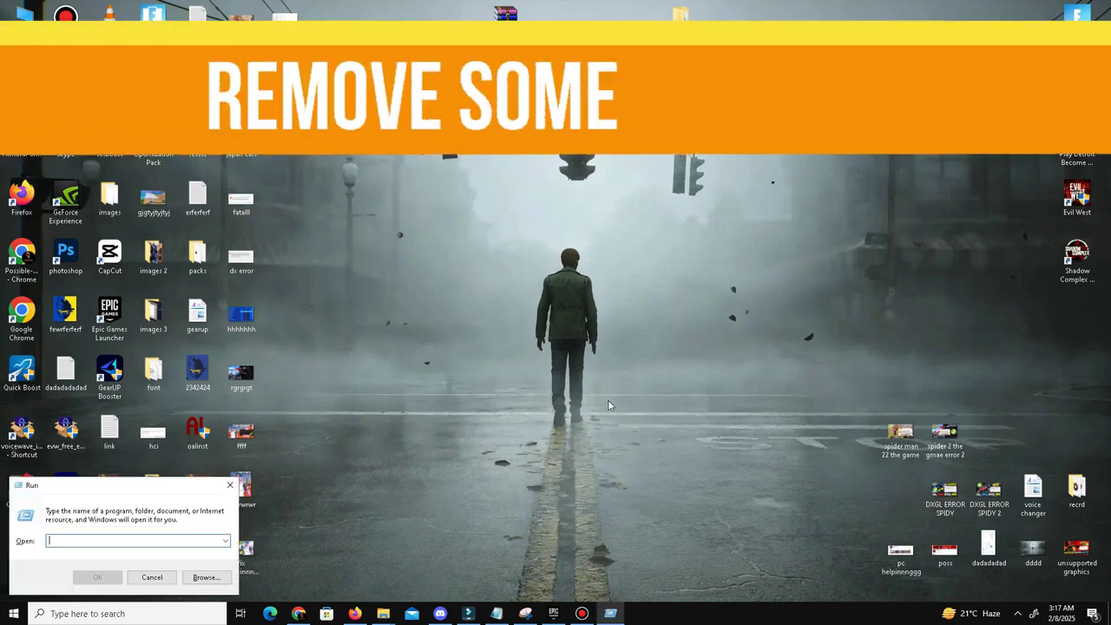
key("super")
left_click(423, 448)
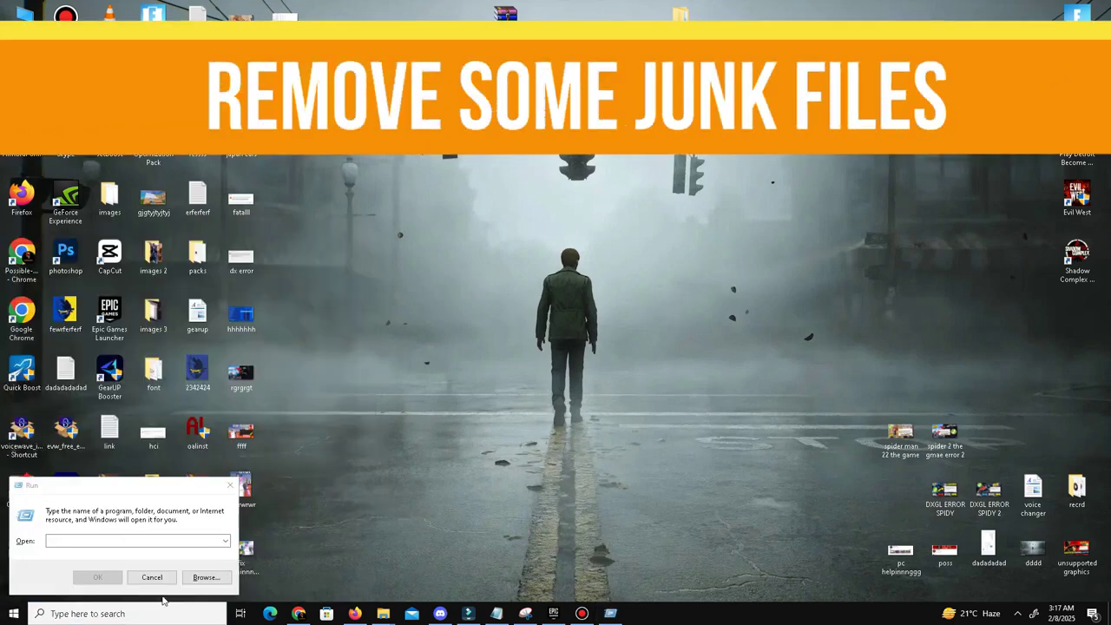
left_click(125, 488)
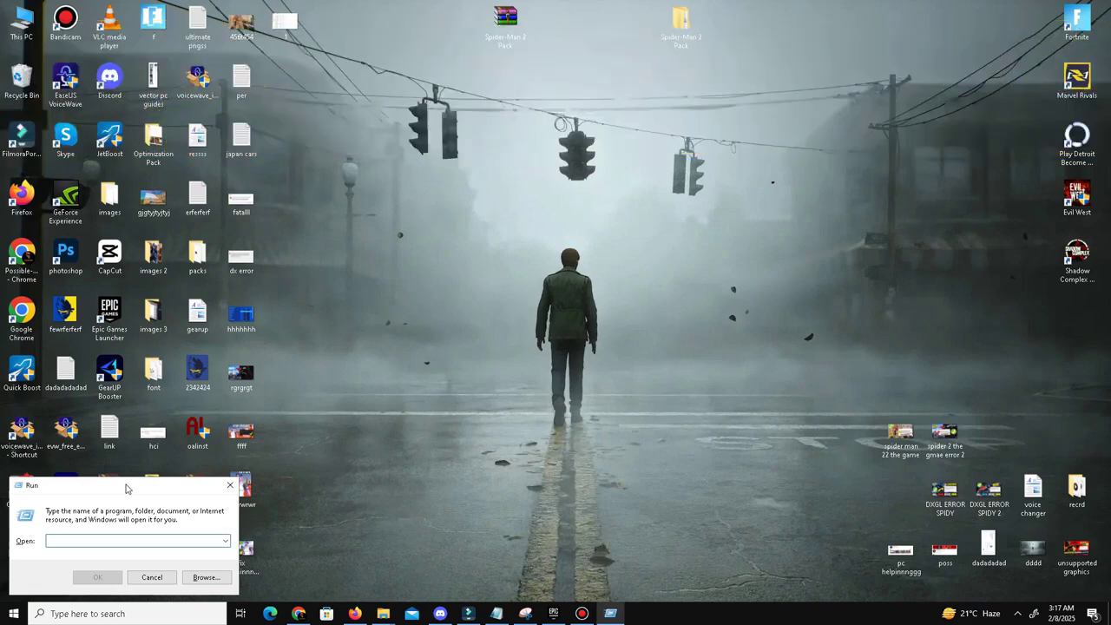
type("temp")
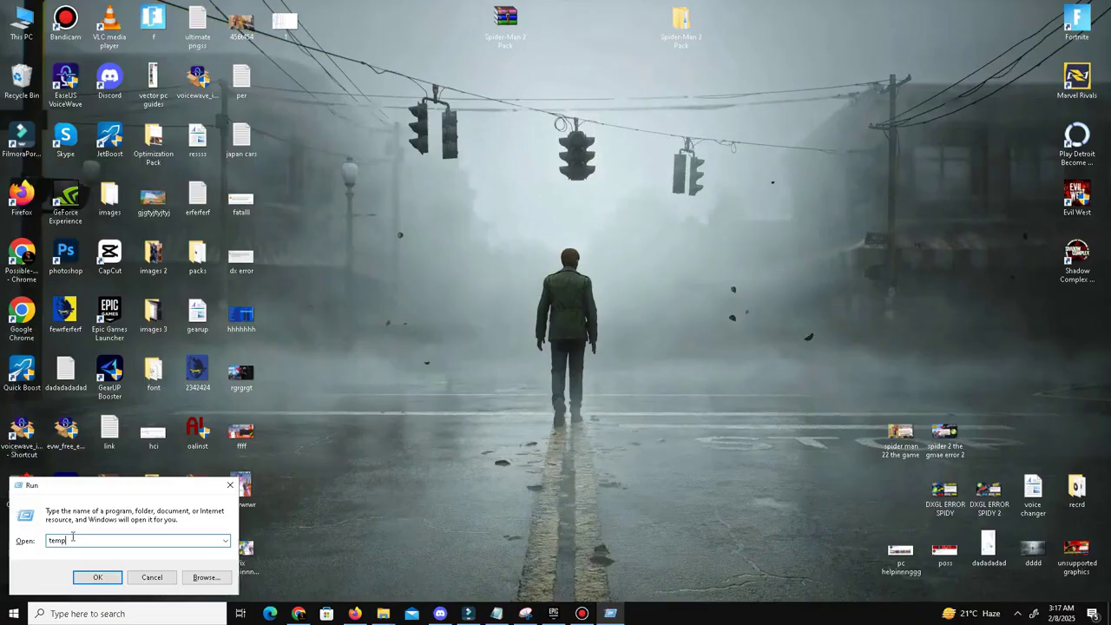
left_click(93, 577)
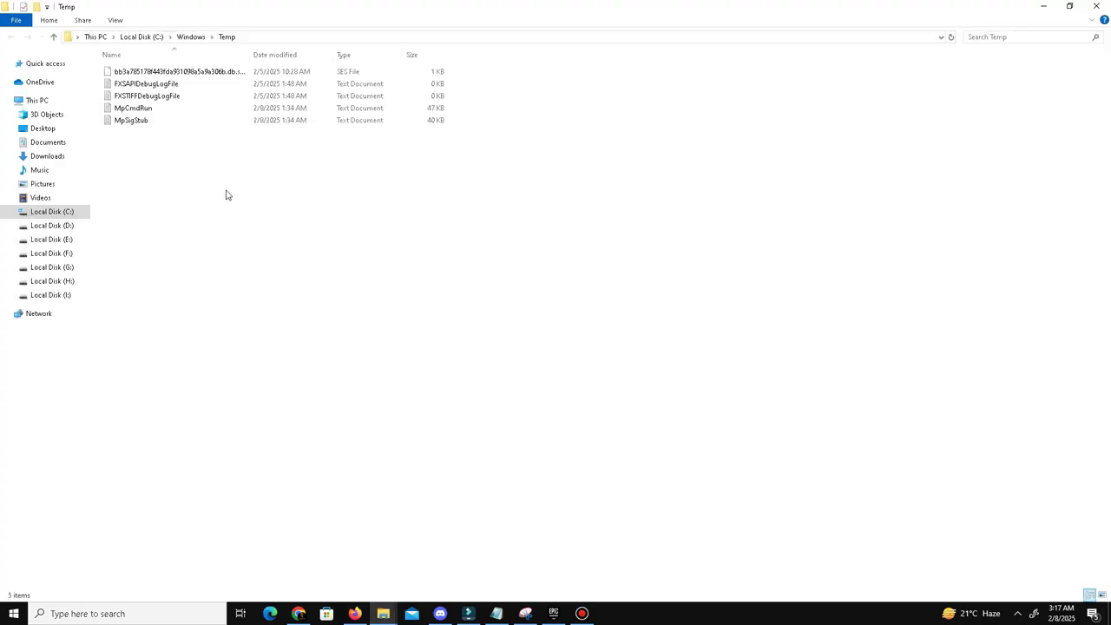
- Delete all five Temp files and close the window
key("ctrl+a")
right_click(177, 83)
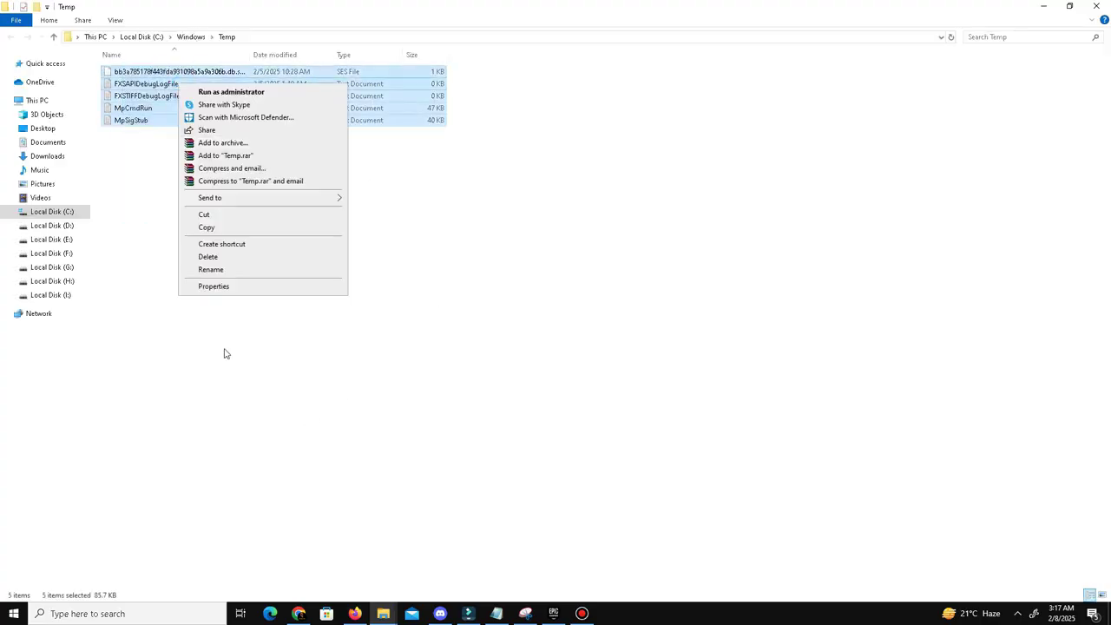
left_click(242, 256)
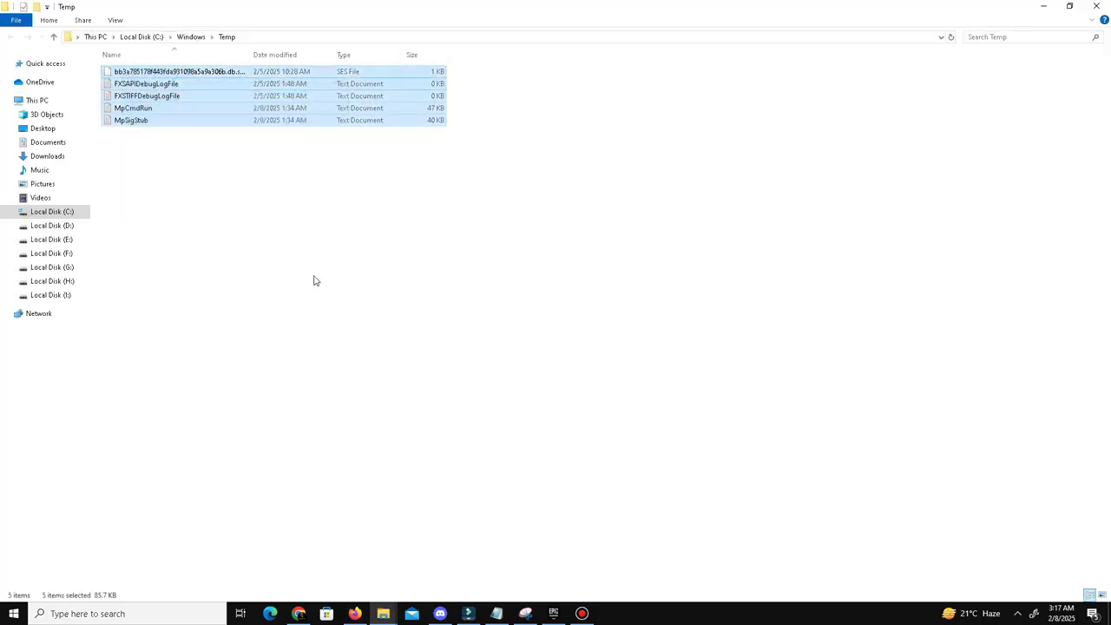
left_click(1096, 7)
- Delete all 213 Prefetch files, skipping every file that is in use
key("super+r")
type("p")
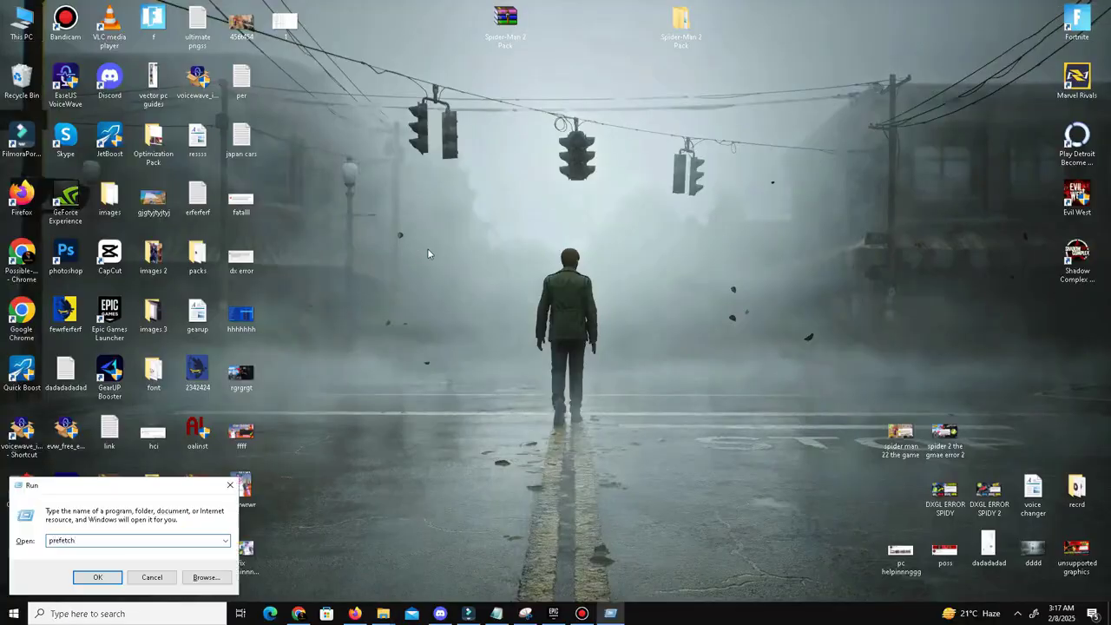
key("Return")
key("Return")
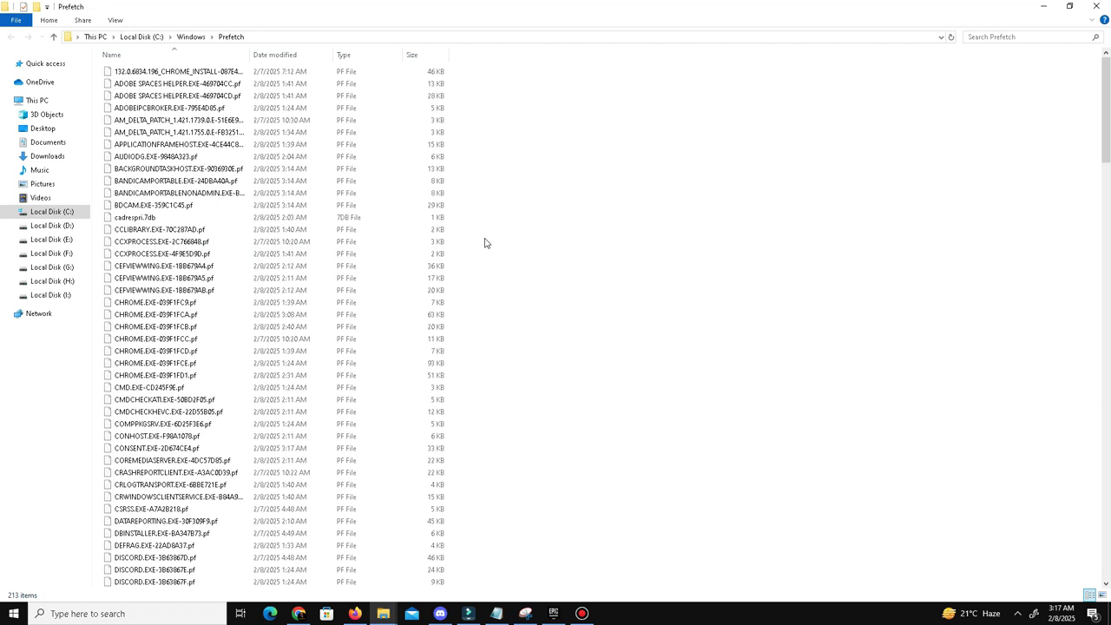
key("ctrl+a")
right_click(361, 246)
left_click(425, 402)
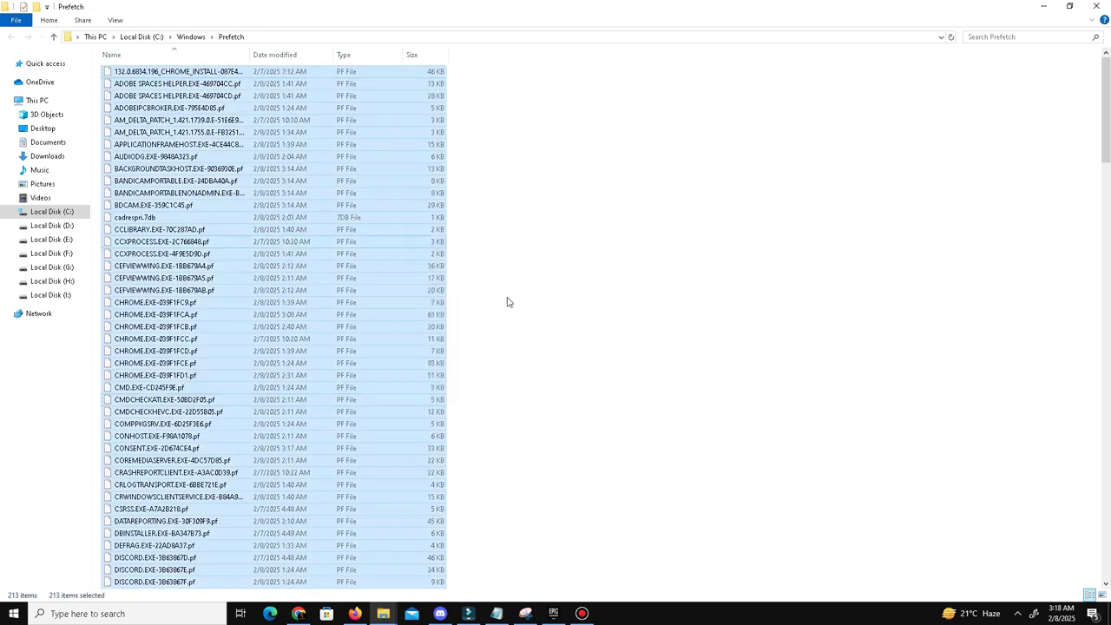
left_click(465, 253)
left_click(593, 271)
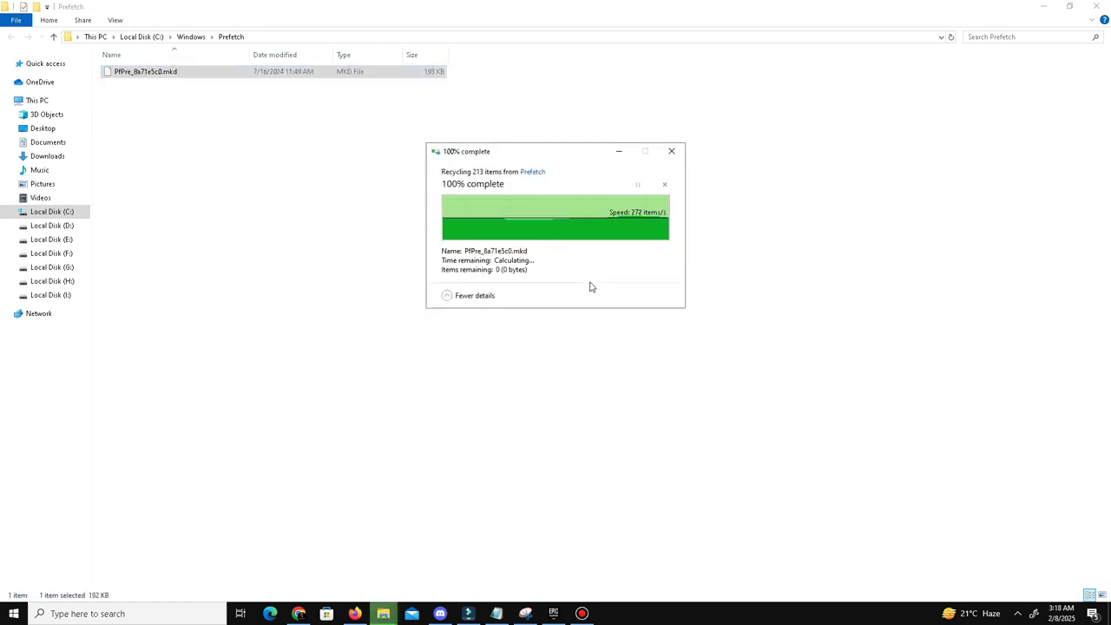
- Empty the Recycle Bin from the desktop, confirming permanent deletion
key("super+d")
right_click(28, 76)
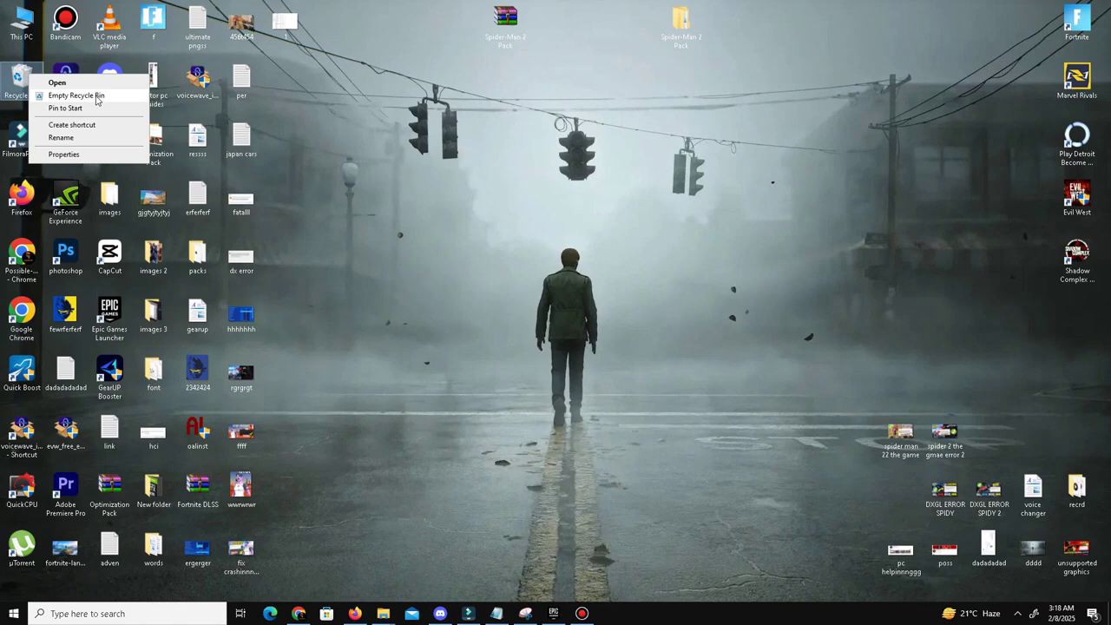
left_click(78, 95)
left_click(585, 321)
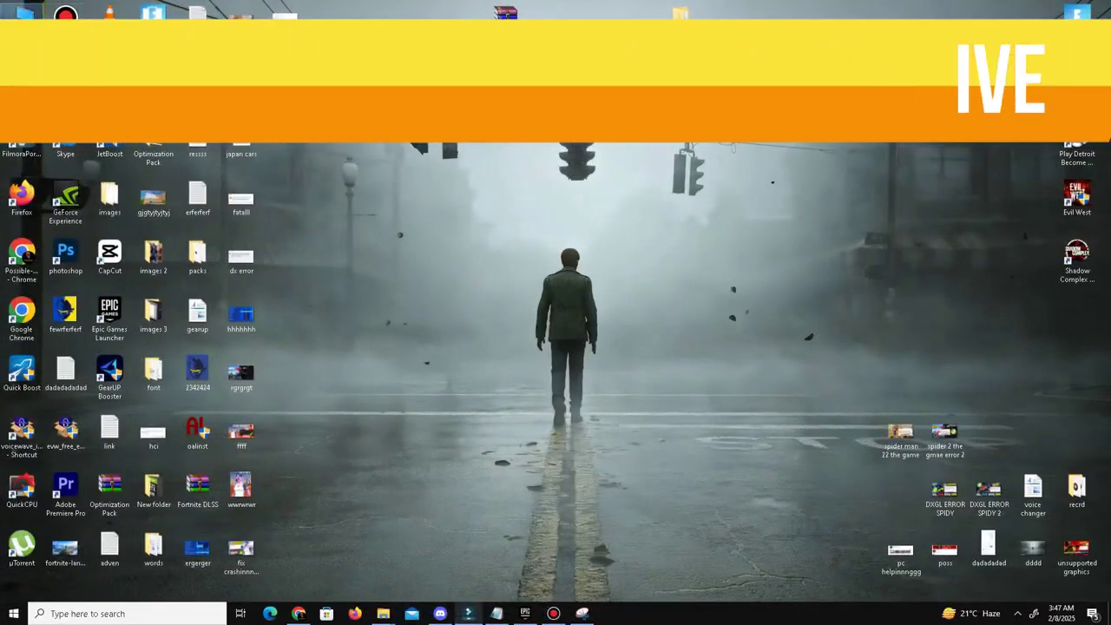
- Open Local Disk (D:) Properties from This PC and show its Tools tab
double_click(20, 30)
left_click(921, 9)
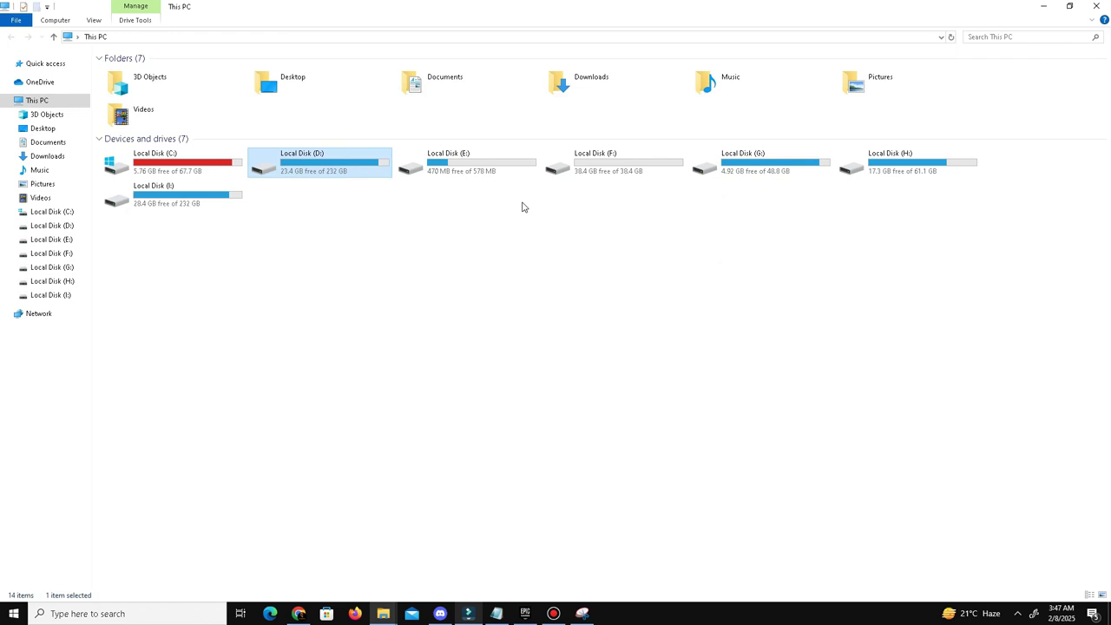
right_click(334, 169)
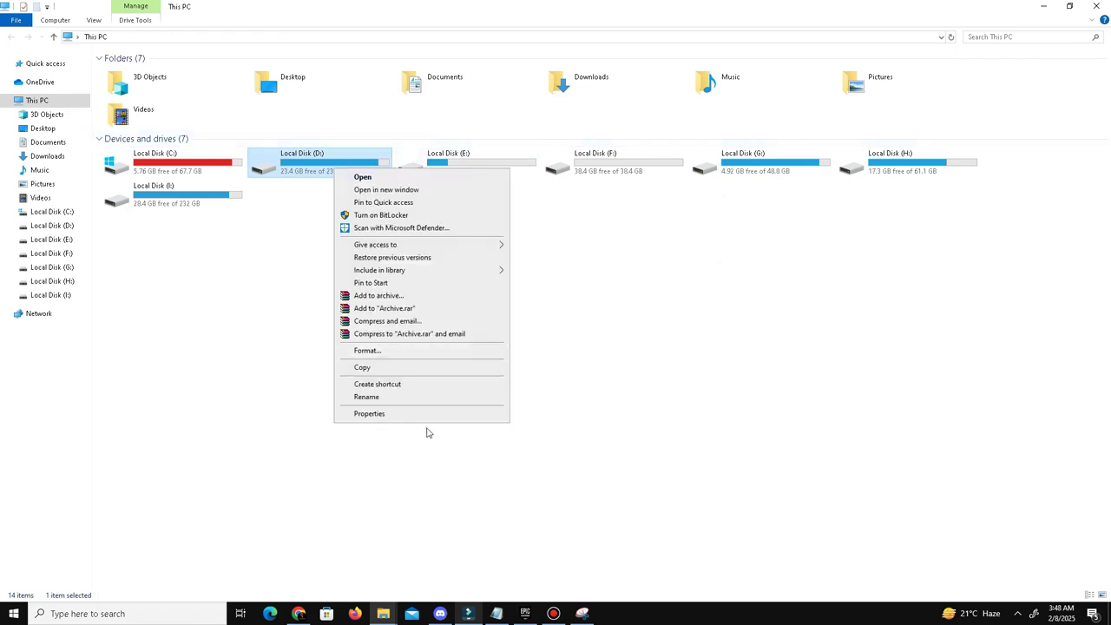
left_click(408, 413)
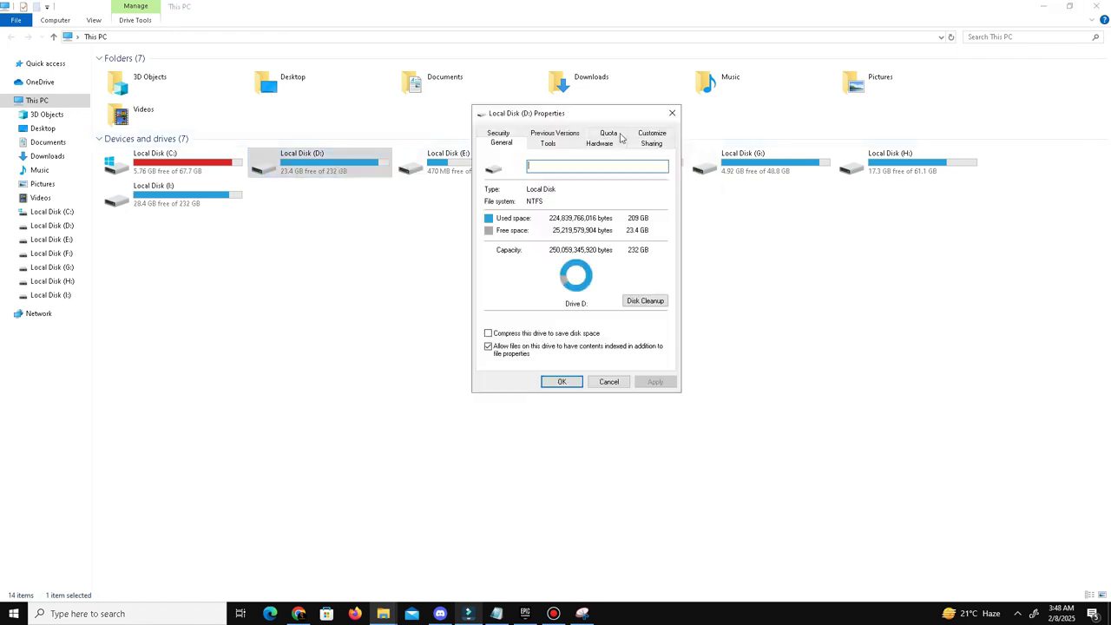
left_click(548, 144)
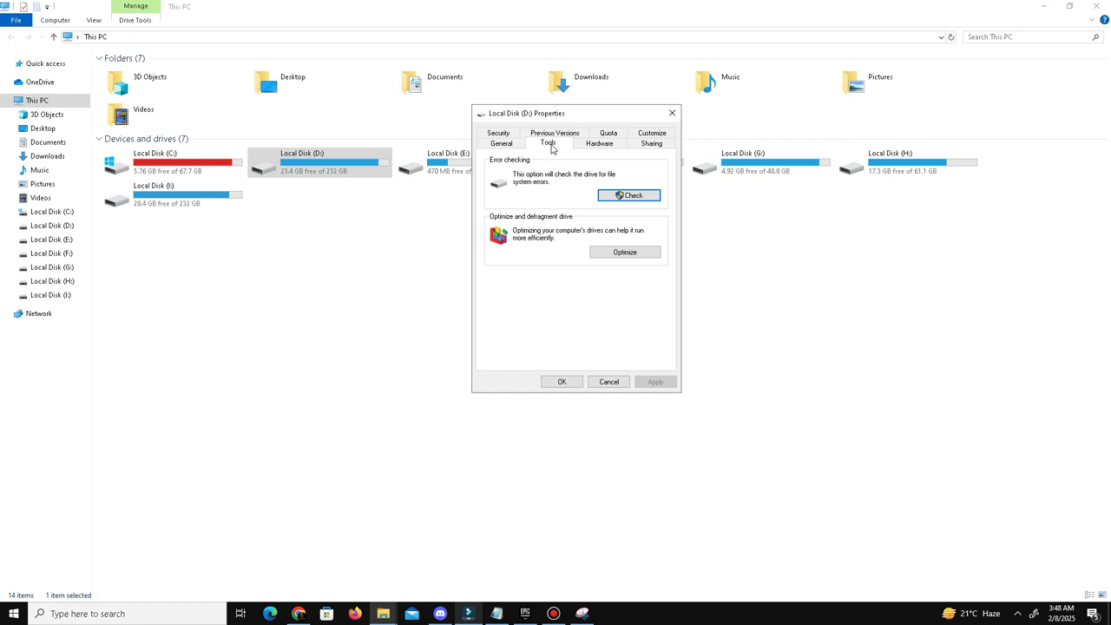